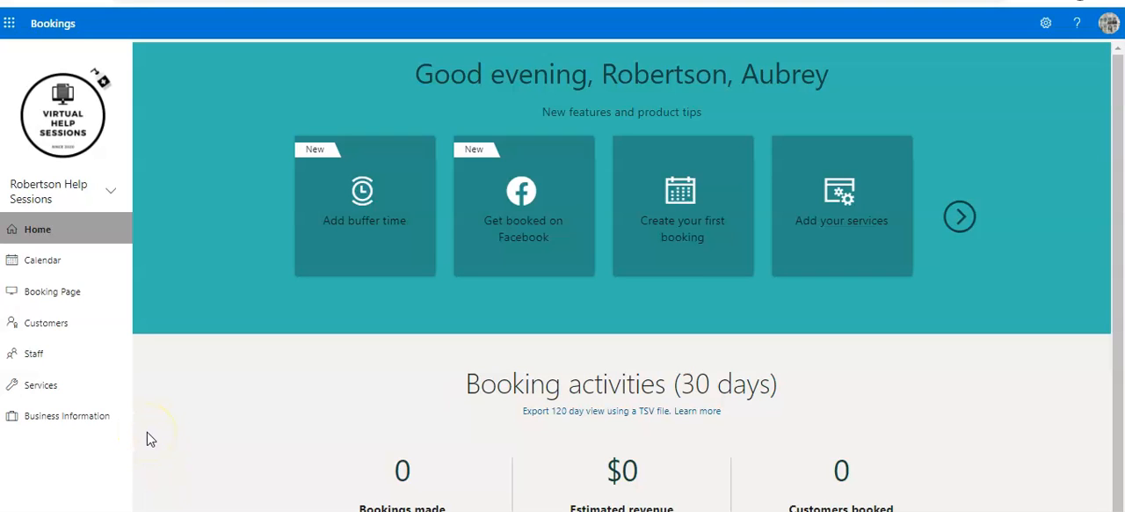
# Add a second Monday time slot to the business hours and remove it again, saving the business information on leaving.
pyautogui.click(111, 427)
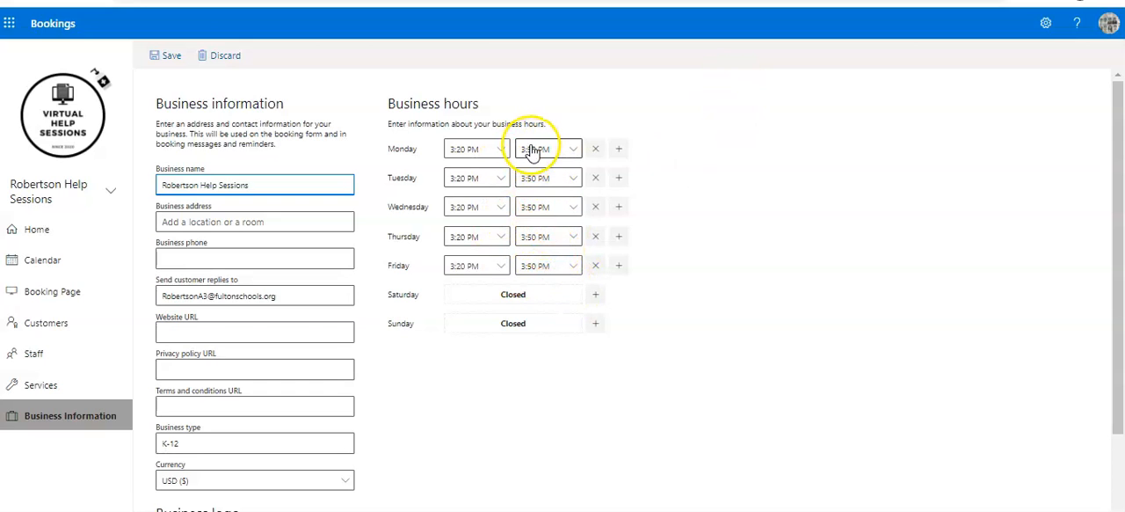
pyautogui.click(618, 151)
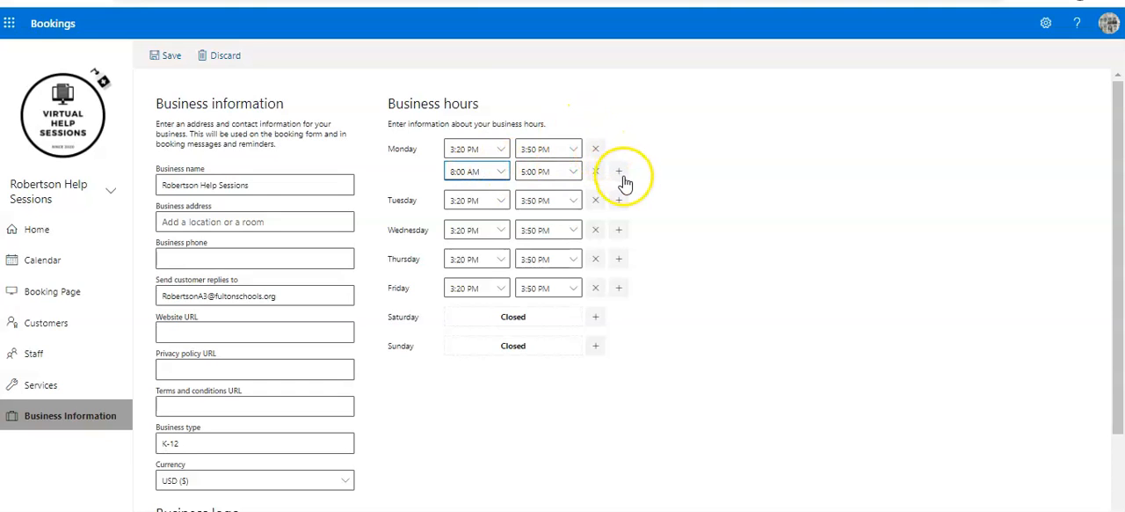
pyautogui.click(595, 172)
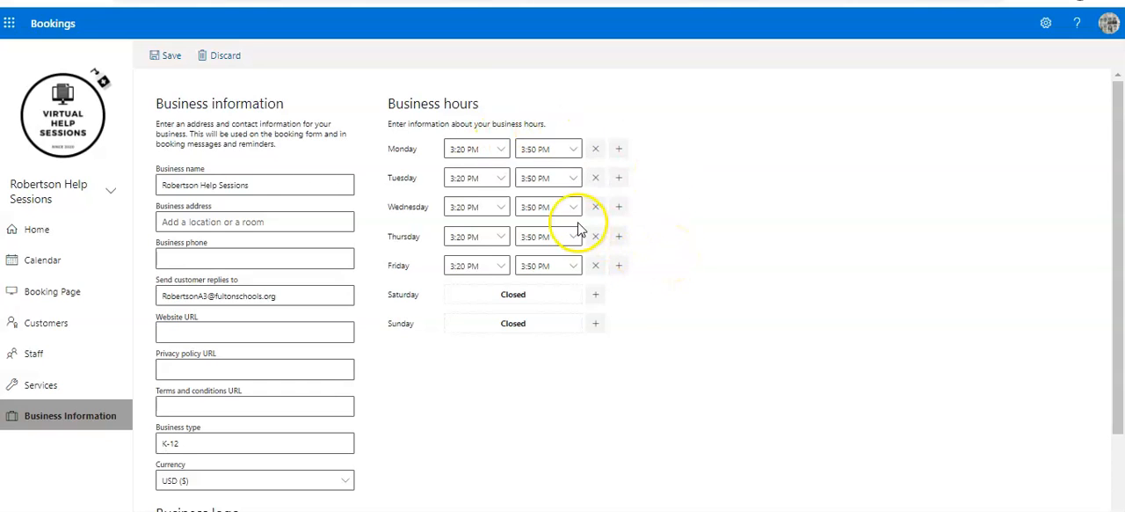
pyautogui.click(94, 378)
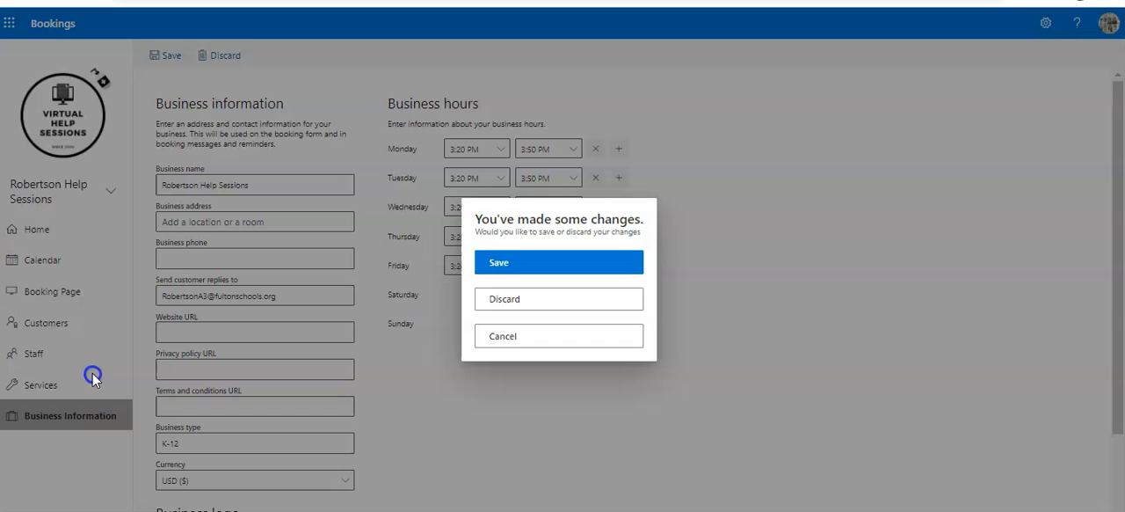
pyautogui.click(497, 272)
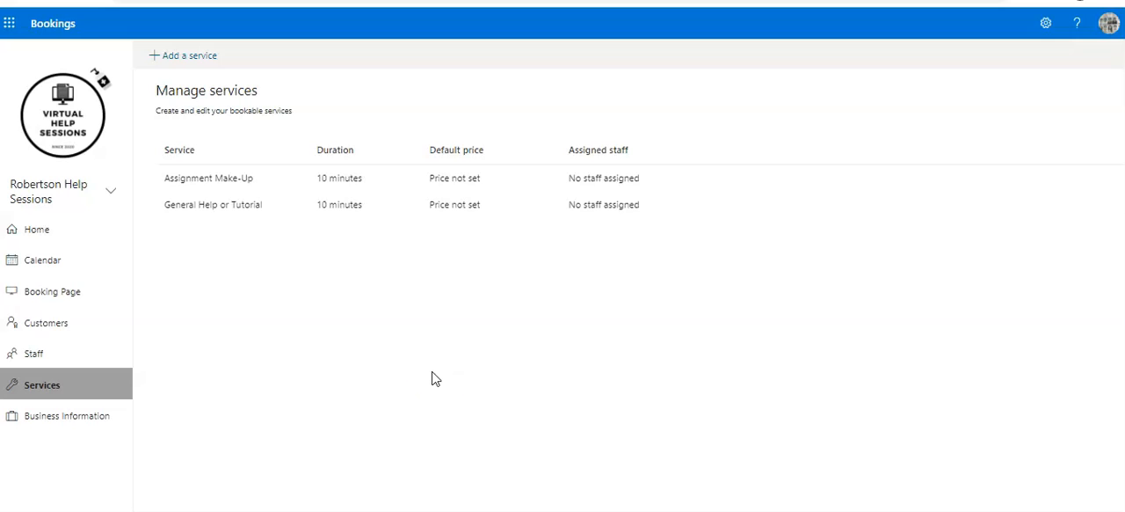
# Review the list of staff members and the list of customers.
pyautogui.click(83, 355)
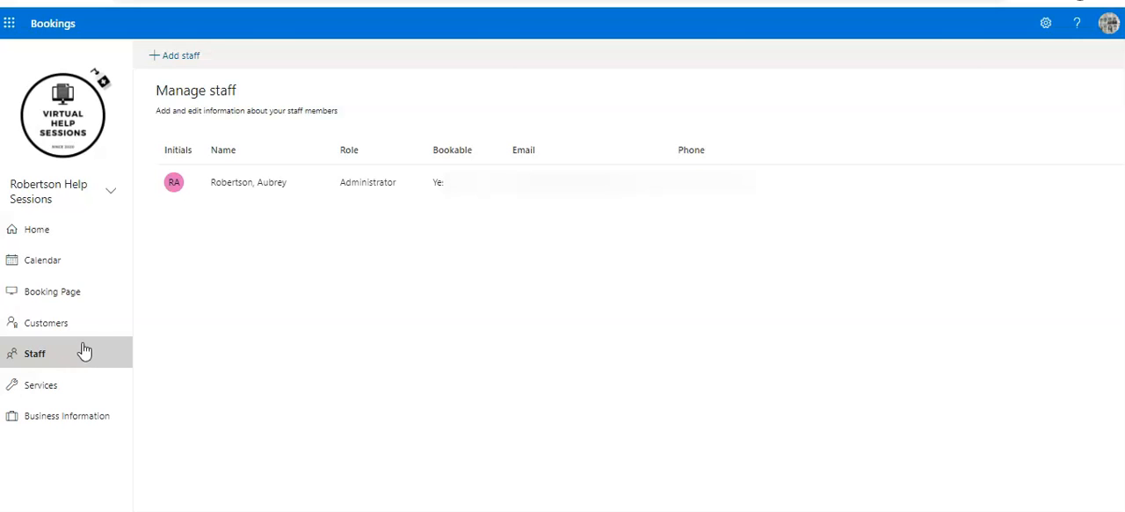
pyautogui.click(78, 327)
pyautogui.click(78, 297)
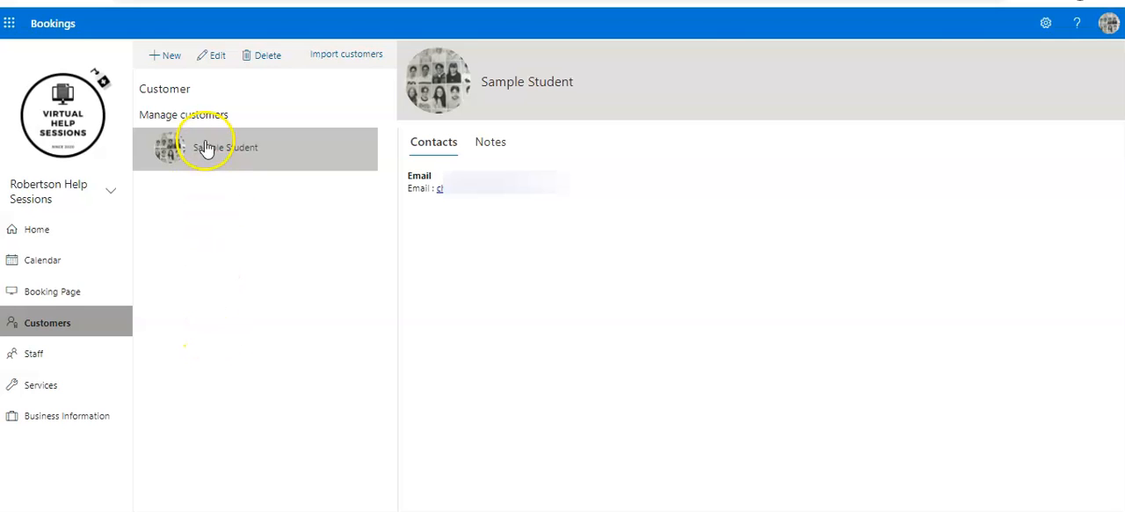
# Examine the booking page's access control, customer data consent, color theme and logo settings.
pyautogui.click(67, 294)
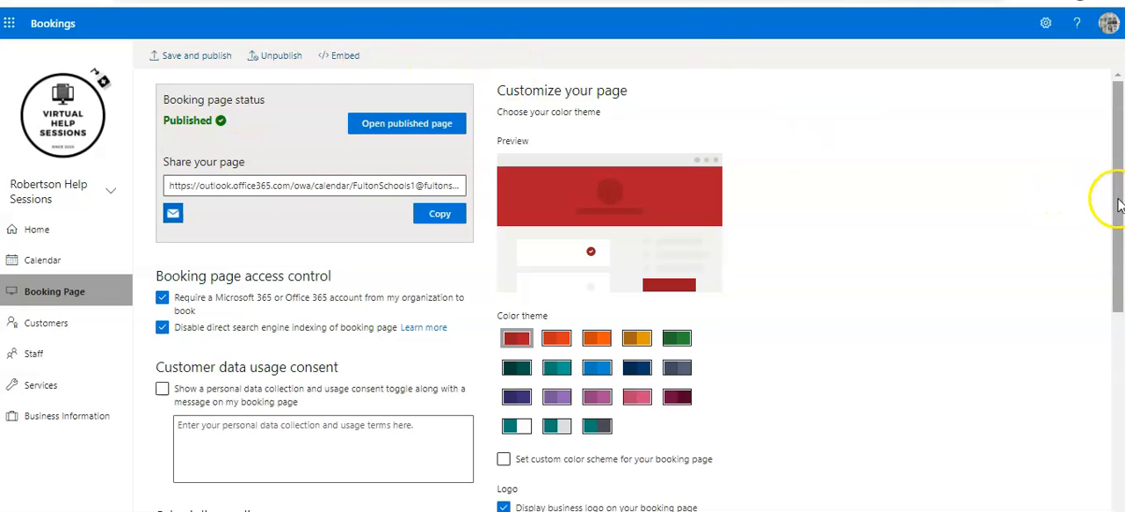
pyautogui.moveTo(1113, 220); pyautogui.dragTo(1122, 165)
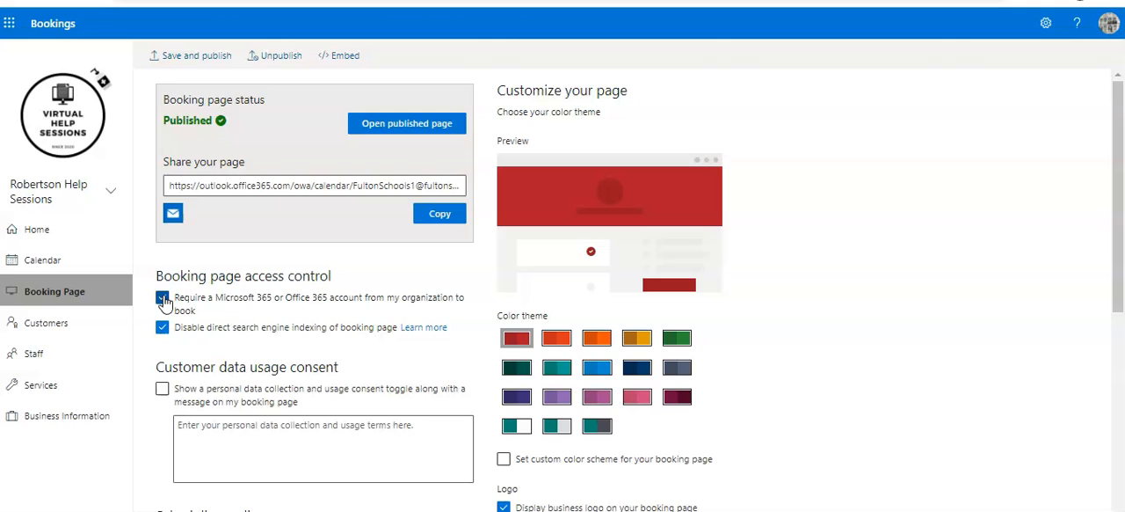
pyautogui.click(164, 329)
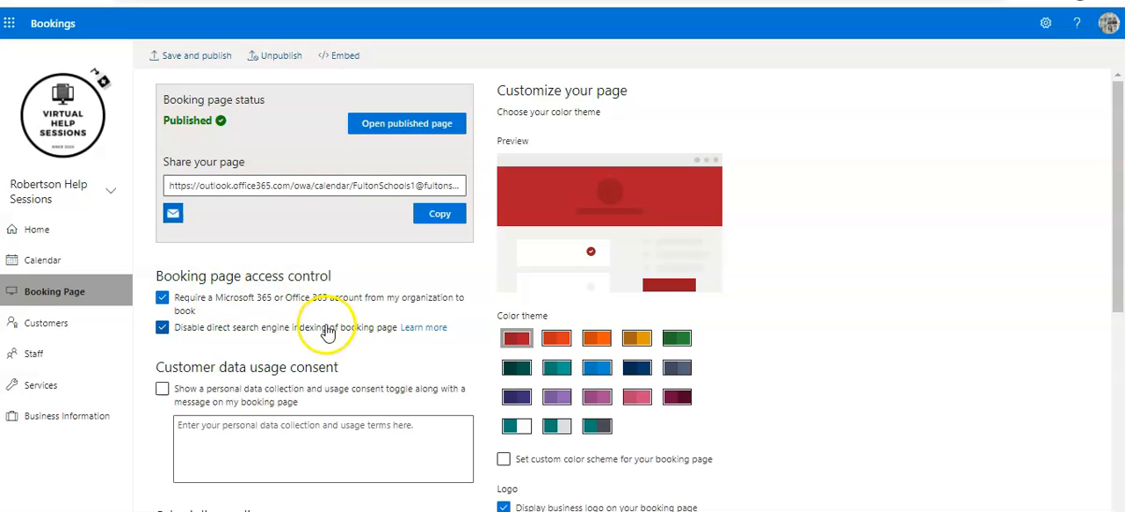
pyautogui.moveTo(1118, 188); pyautogui.dragTo(1119, 226)
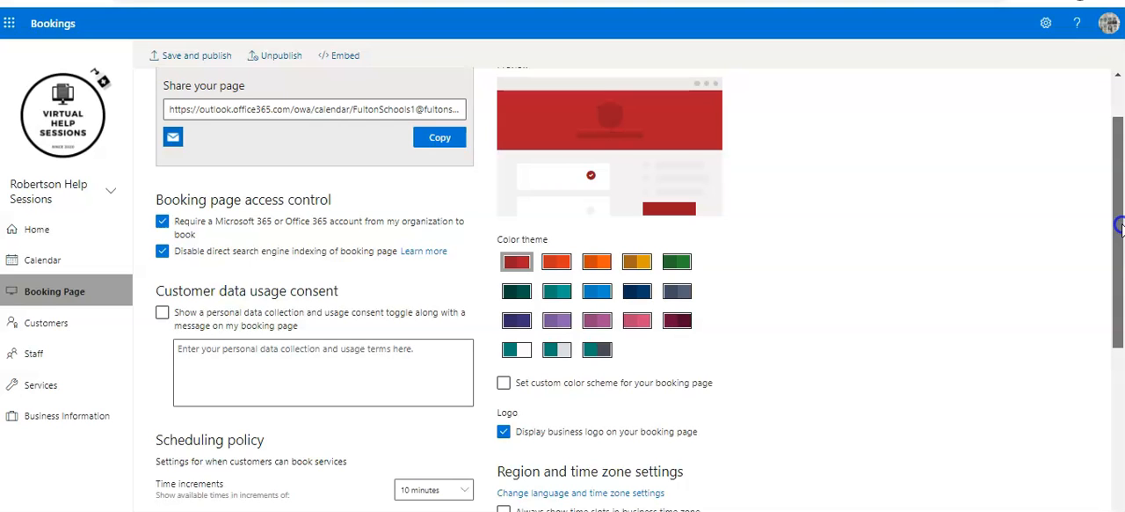
pyautogui.moveTo(1119, 227); pyautogui.dragTo(1119, 251)
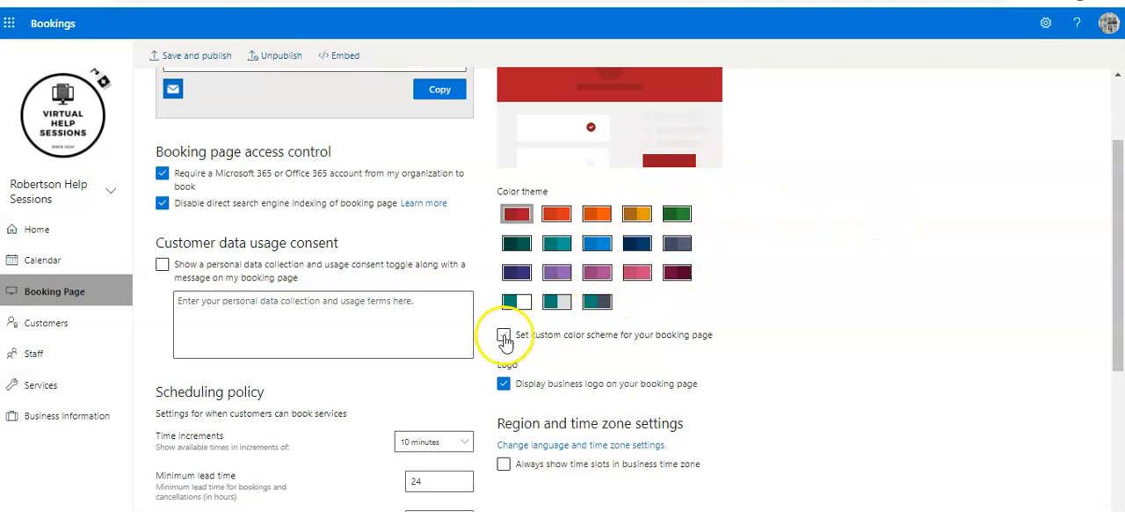
pyautogui.moveTo(1117, 183); pyautogui.dragTo(1119, 154)
# Examine the booking page's scheduling policy, including time increments and lead times, and its email notification settings.
pyautogui.moveTo(1118, 140); pyautogui.dragTo(1116, 235)
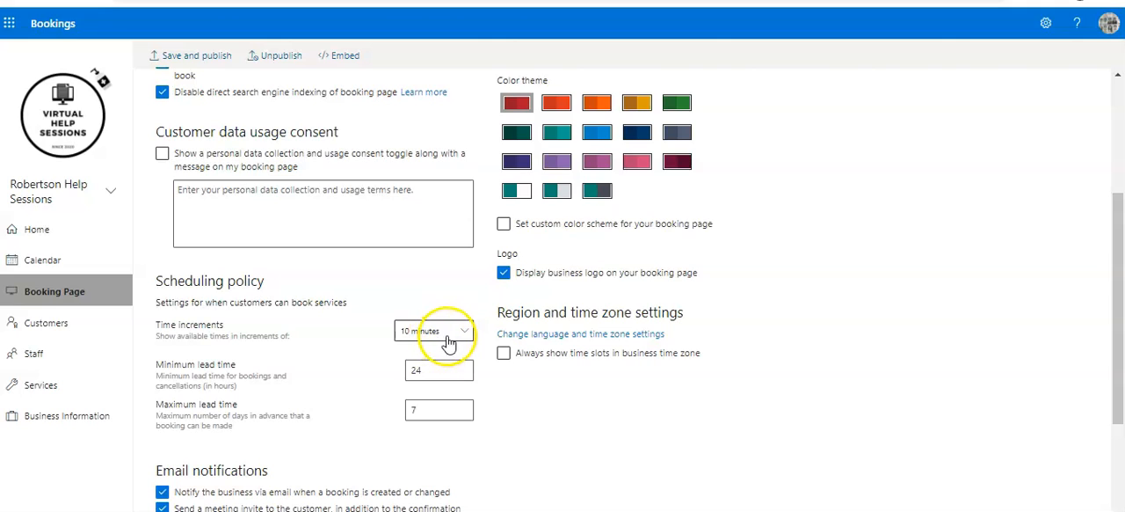
pyautogui.click(447, 369)
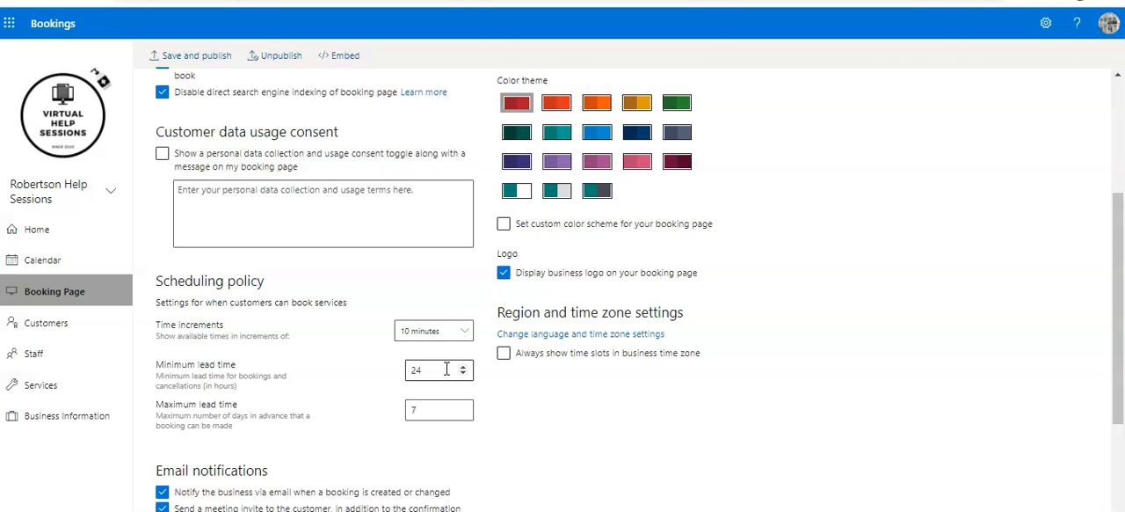
pyautogui.click(445, 410)
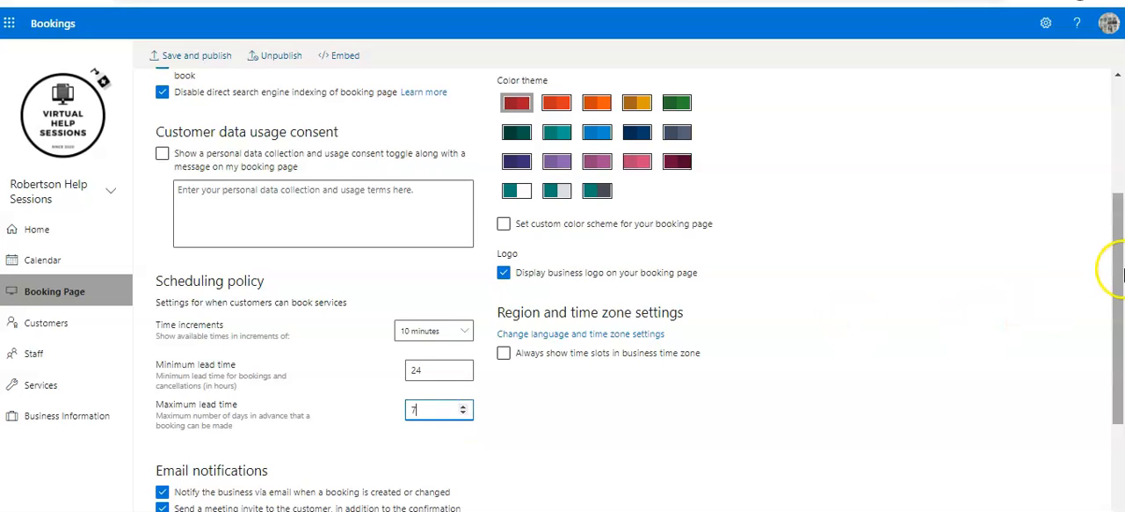
pyautogui.moveTo(1118, 274); pyautogui.dragTo(1101, 333)
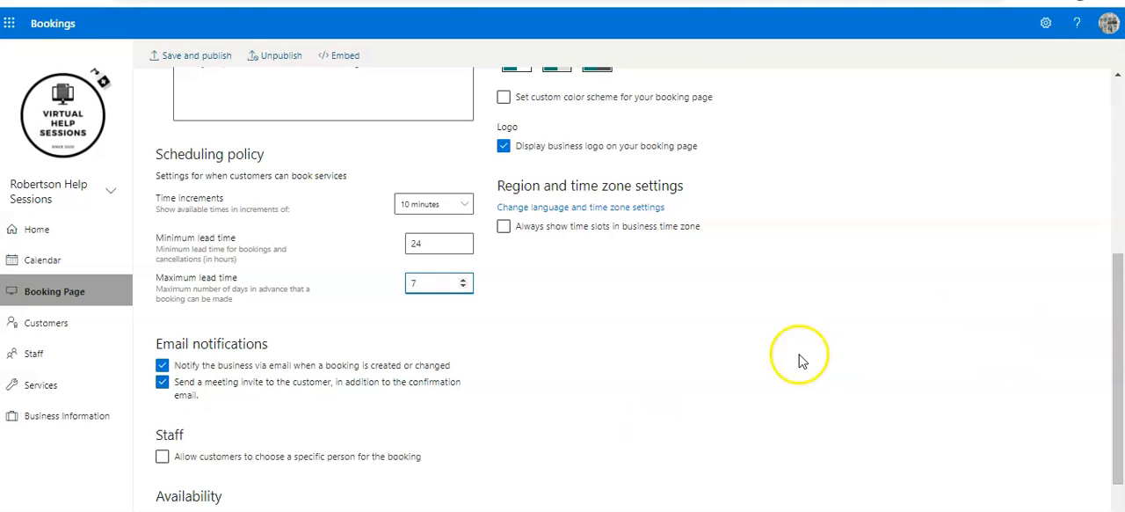
# Open the Assignment Make-Up service and examine its description, location, online meeting, duration and buffer time settings.
pyautogui.click(79, 380)
pyautogui.click(351, 180)
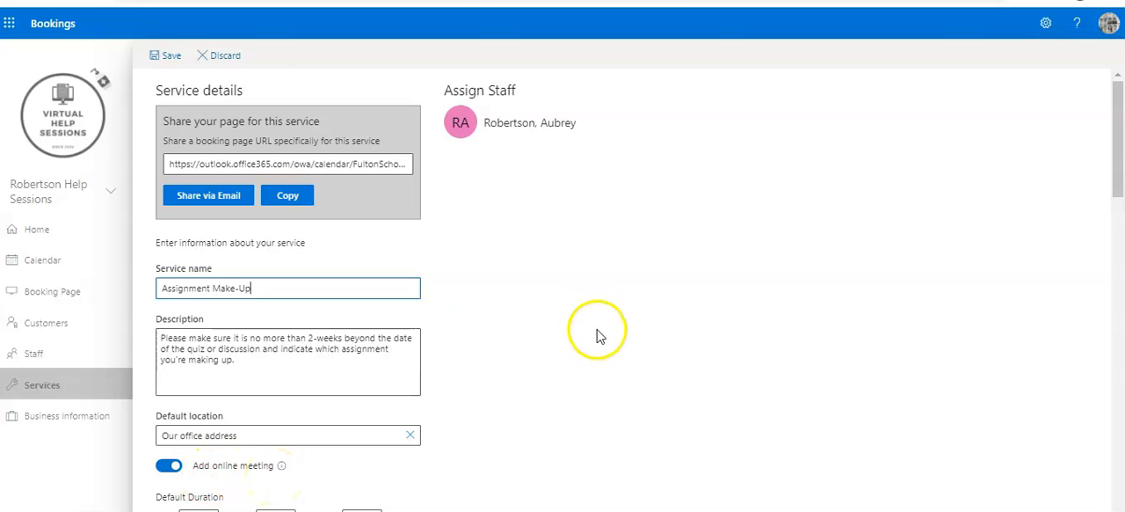
pyautogui.moveTo(1115, 163); pyautogui.dragTo(1104, 230)
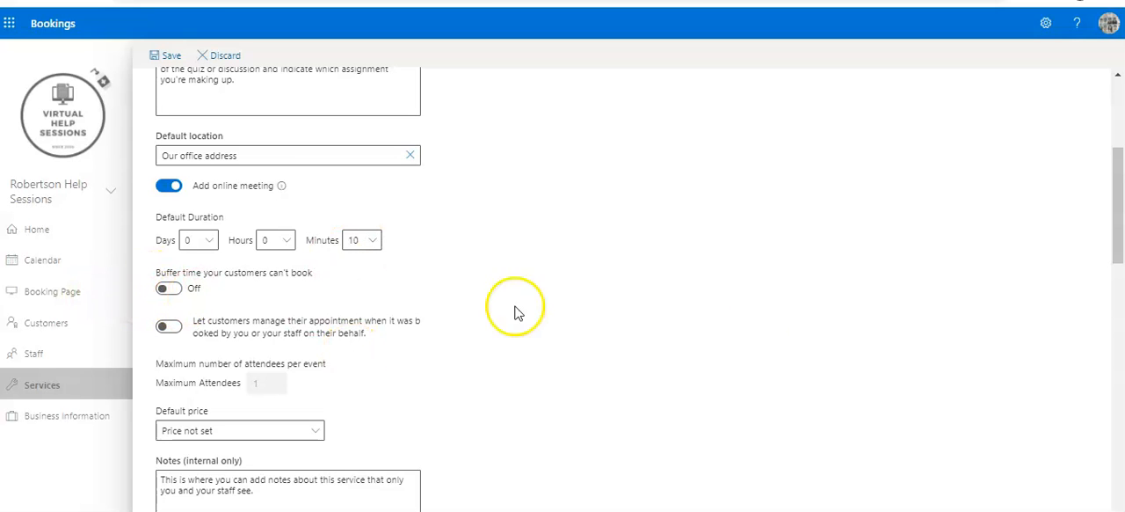
pyautogui.moveTo(1120, 218); pyautogui.dragTo(1113, 156)
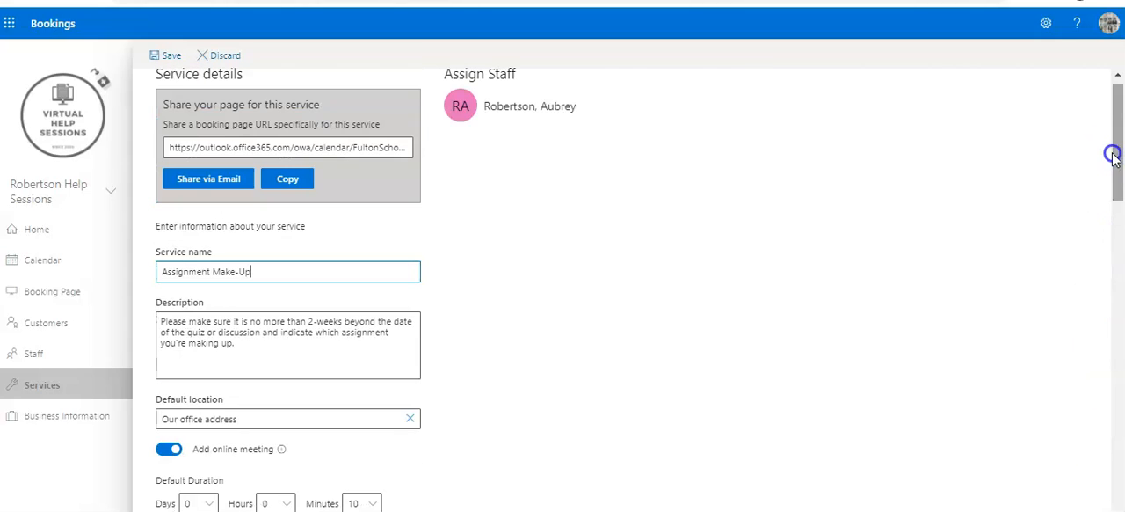
# Return to the booking page settings and open the published booking page.
pyautogui.click(47, 268)
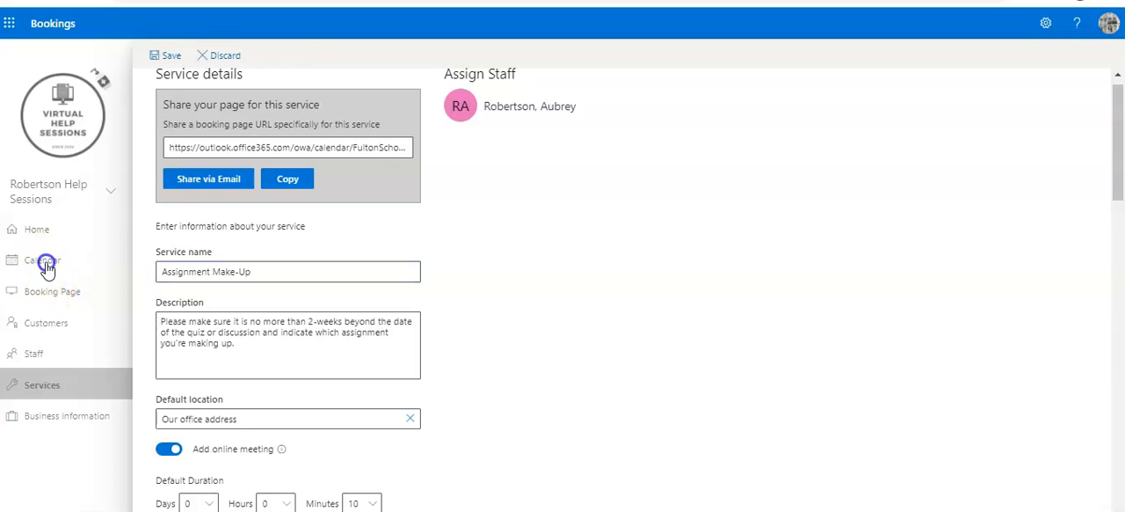
pyautogui.click(41, 240)
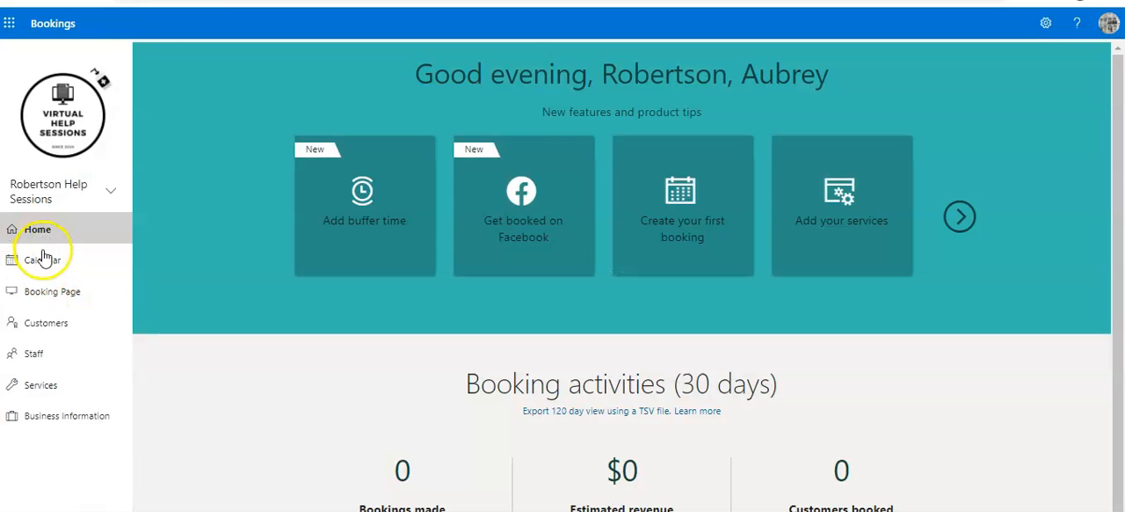
pyautogui.click(49, 284)
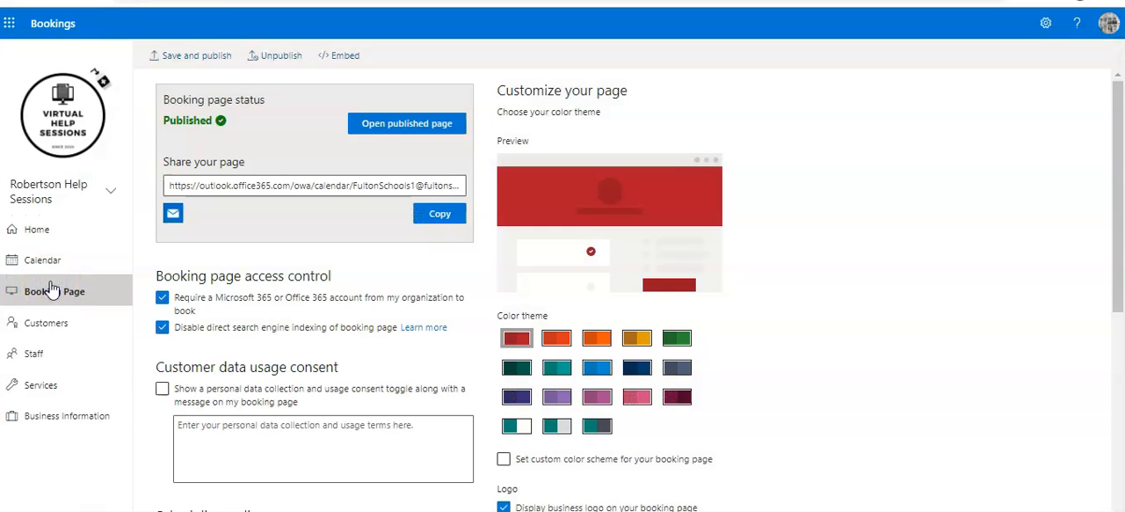
pyautogui.click(437, 128)
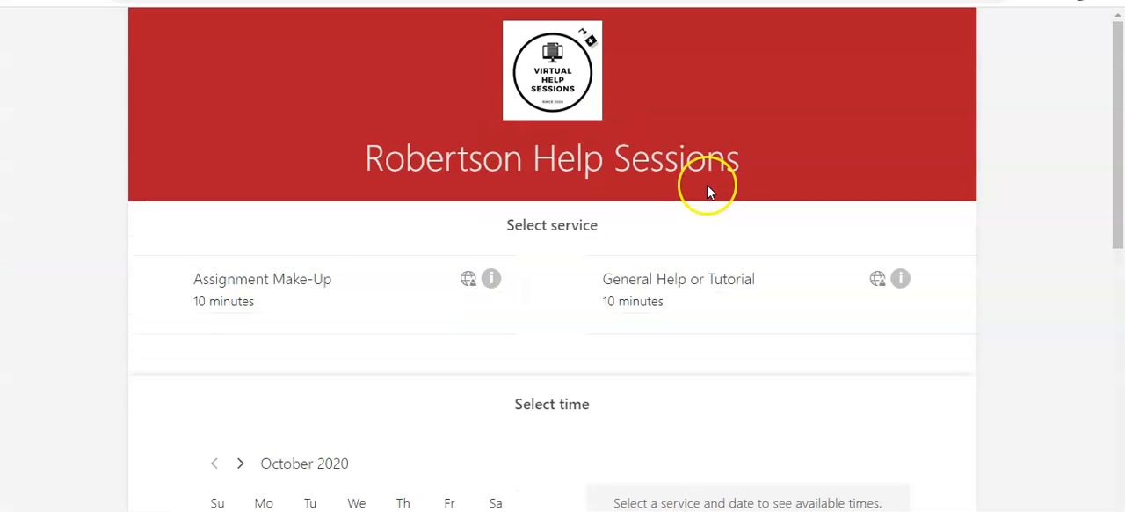
# Choose the Assignment Make-Up service with the October 12, 3:30 pm slot on the published page and go to the rest of the form.
pyautogui.moveTo(1118, 74); pyautogui.dragTo(1119, 78)
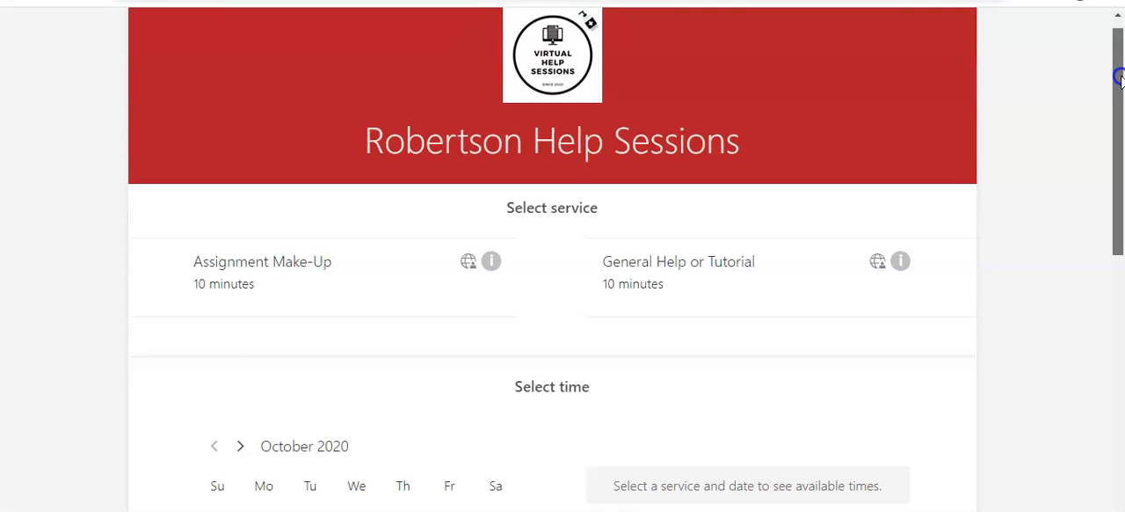
pyautogui.moveTo(1119, 78); pyautogui.dragTo(1120, 83)
pyautogui.click(344, 273)
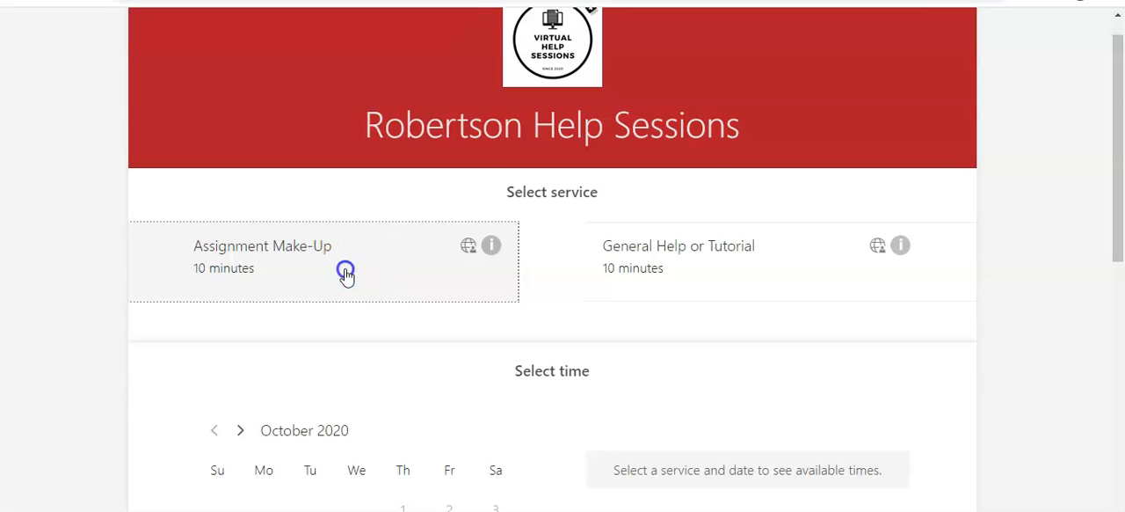
pyautogui.moveTo(1118, 151); pyautogui.dragTo(1120, 260)
pyautogui.click(268, 330)
pyautogui.click(654, 208)
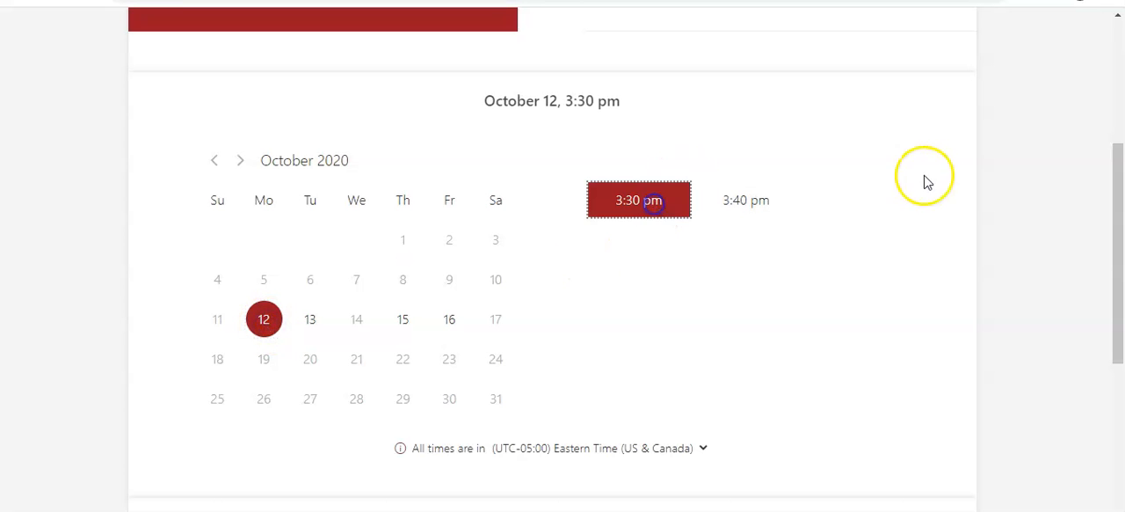
pyautogui.moveTo(1120, 182); pyautogui.dragTo(1098, 359)
pyautogui.click(808, 216)
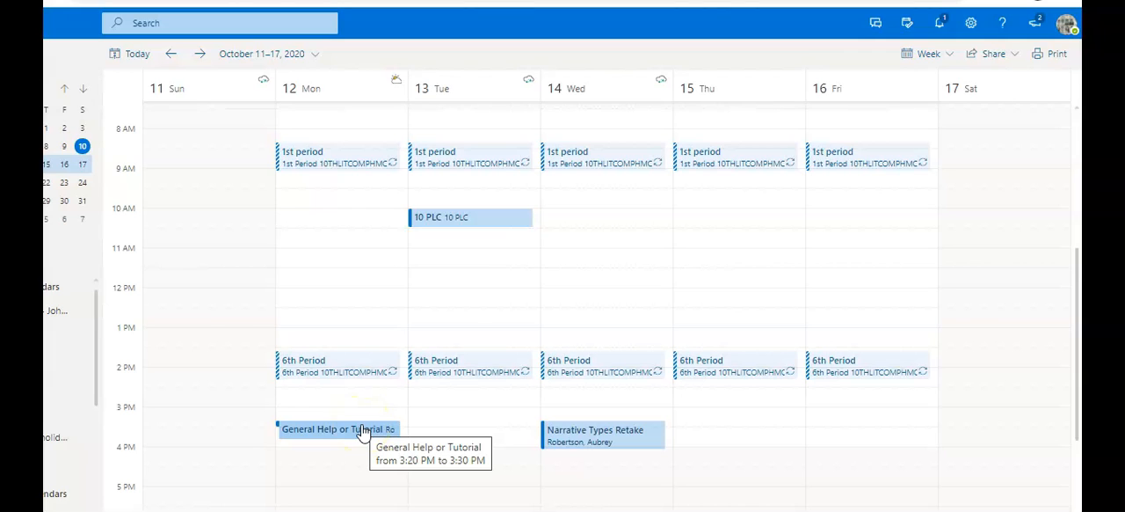
# In the Outlook calendar, open Monday's General Help or Tutorial event and examine its details, Teams meeting link and related emails.
pyautogui.doubleClick(360, 429)
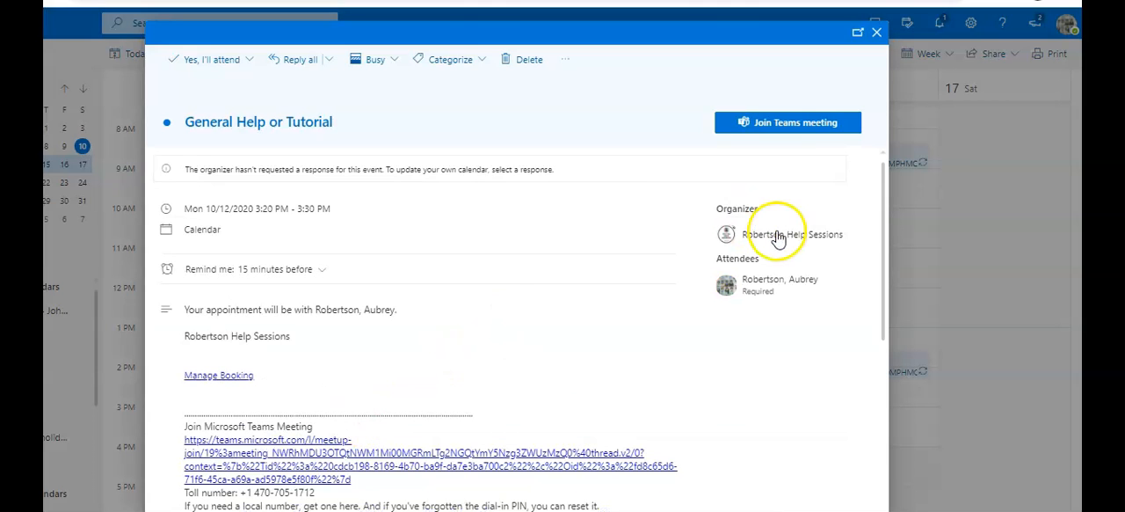
pyautogui.moveTo(886, 182); pyautogui.dragTo(886, 202)
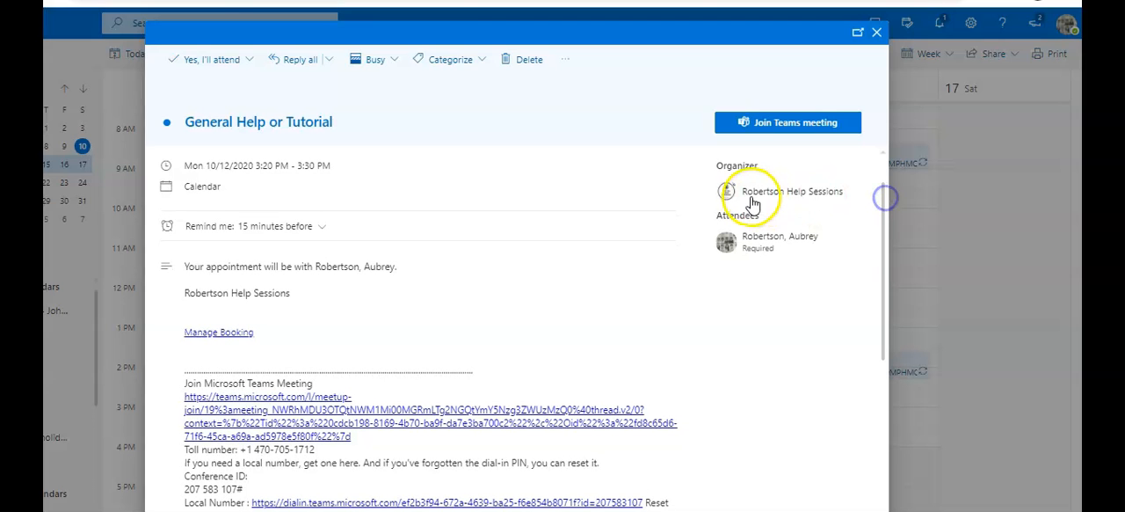
pyautogui.moveTo(879, 219); pyautogui.dragTo(876, 338)
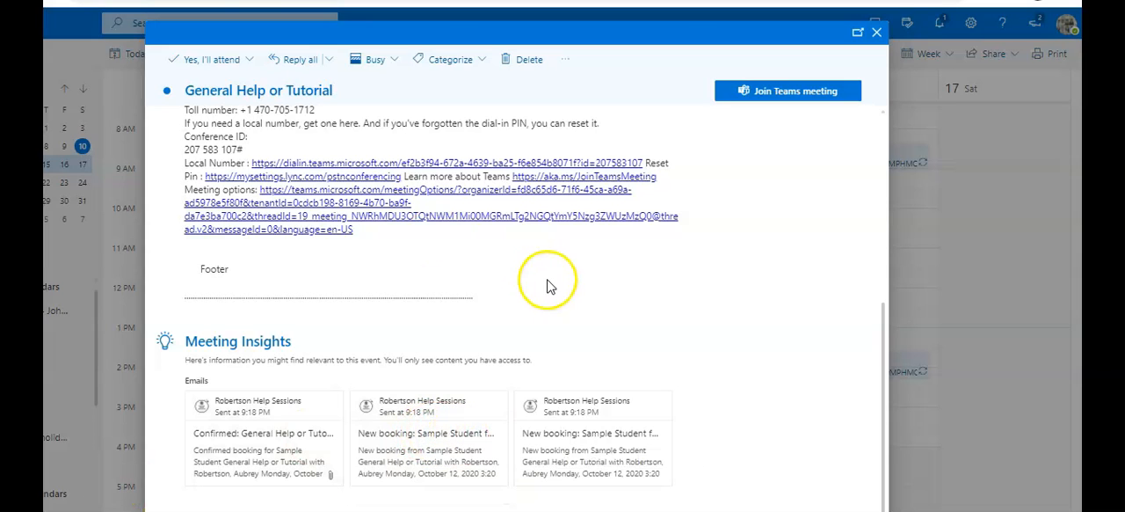
pyautogui.moveTo(885, 336); pyautogui.dragTo(868, 115)
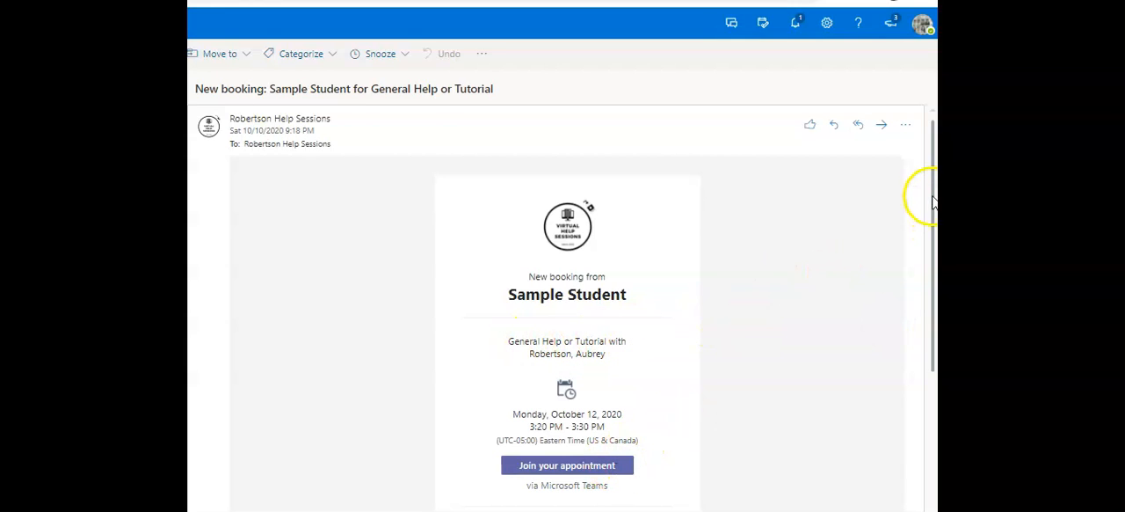
# Read the new booking notification and the booking confirmation email for the General Help or Tutorial session.
pyautogui.moveTo(932, 197)
pyautogui.mouseDown()
pyautogui.moveTo(910, 325)
pyautogui.moveTo(932, 201)
pyautogui.mouseUp()
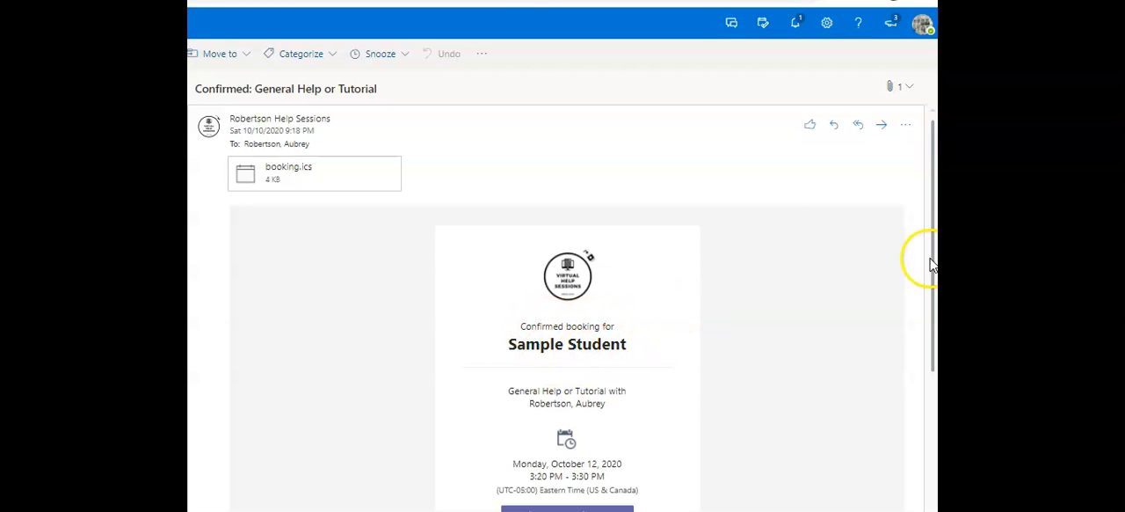
pyautogui.moveTo(934, 218); pyautogui.dragTo(929, 327)
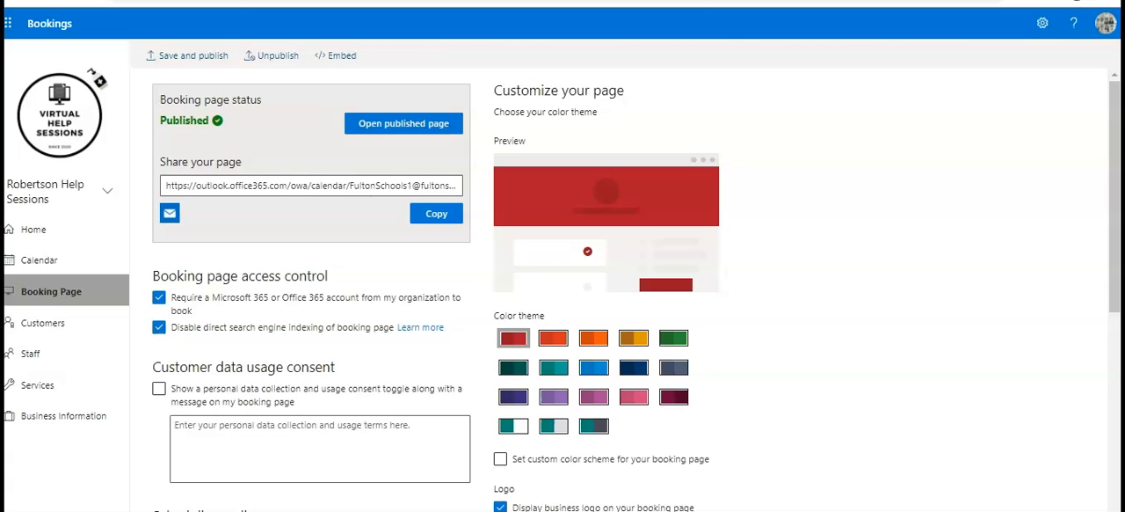
# Open the published booking page from the Bookings settings and select its web address.
pyautogui.click(409, 124)
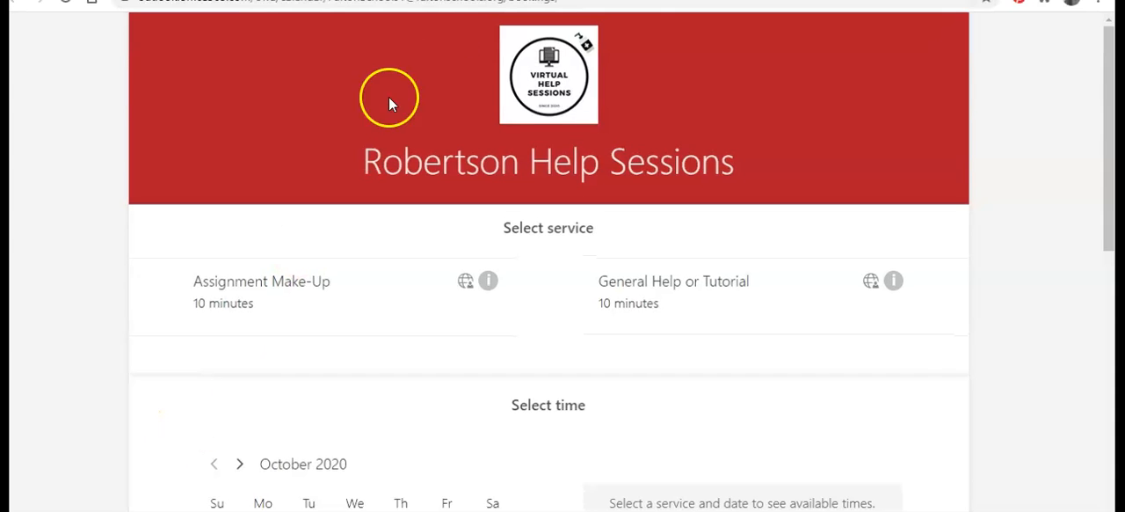
pyautogui.click(450, 7)
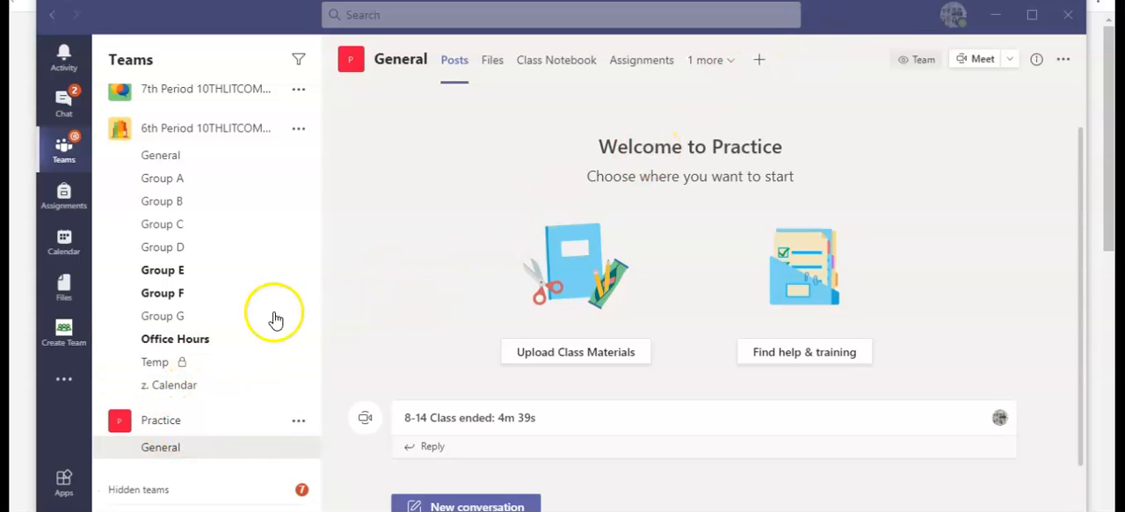
# Start a Website tab in the Practice team's General channel and paste the copied booking page address as its URL.
pyautogui.click(760, 63)
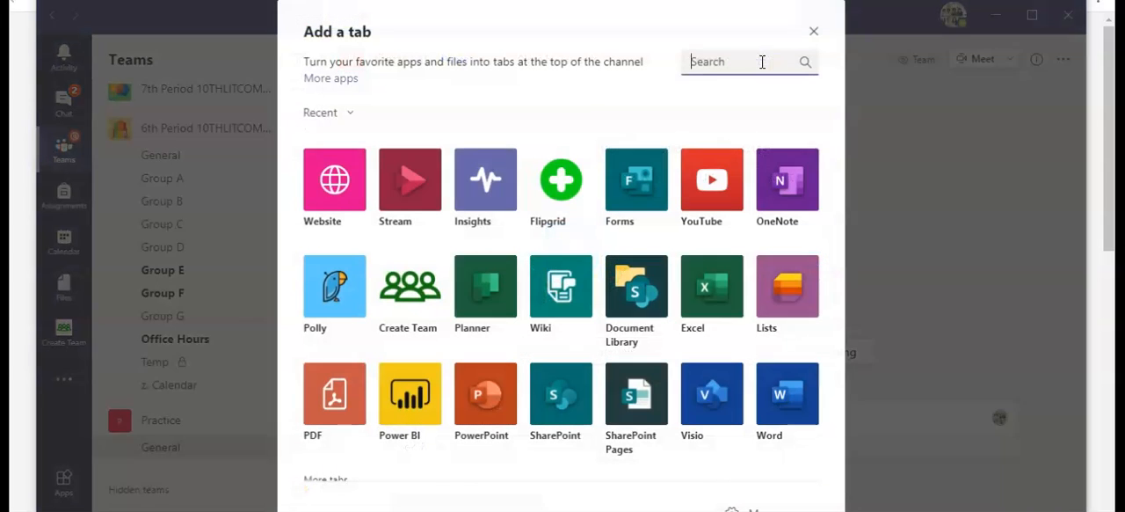
pyautogui.click(318, 197)
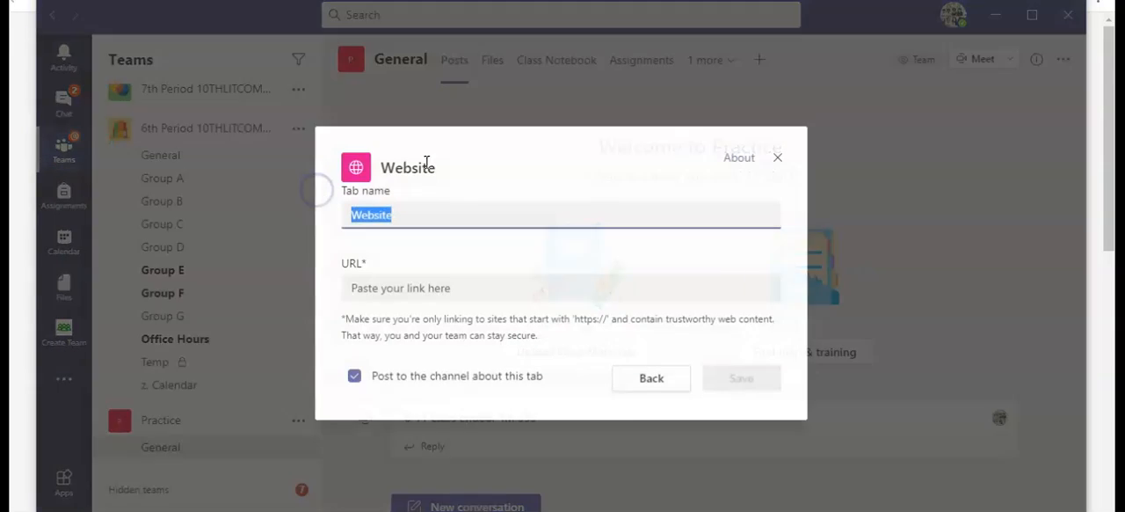
pyautogui.click(421, 295)
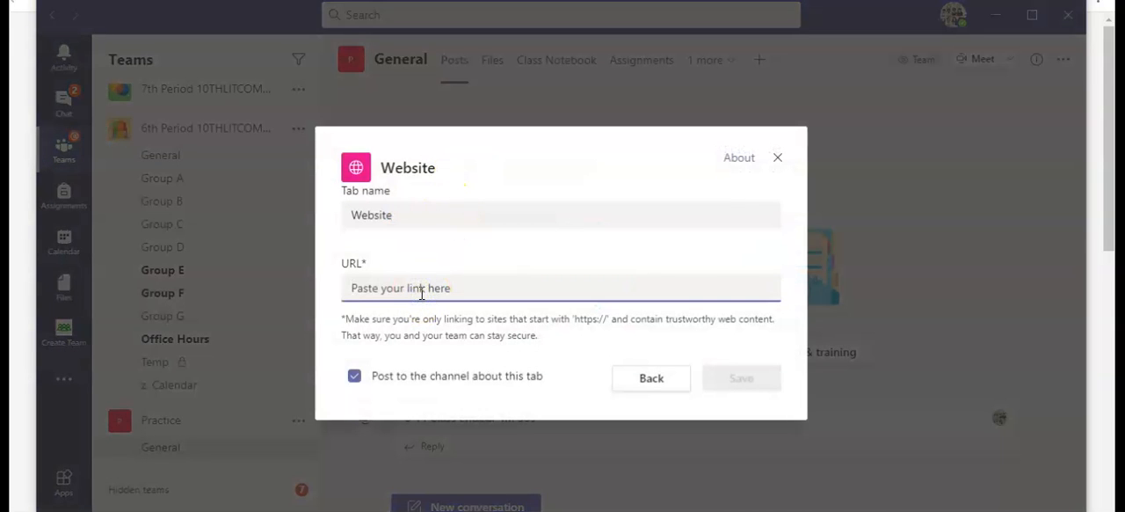
pyautogui.hotkey('ctrl', 'v')
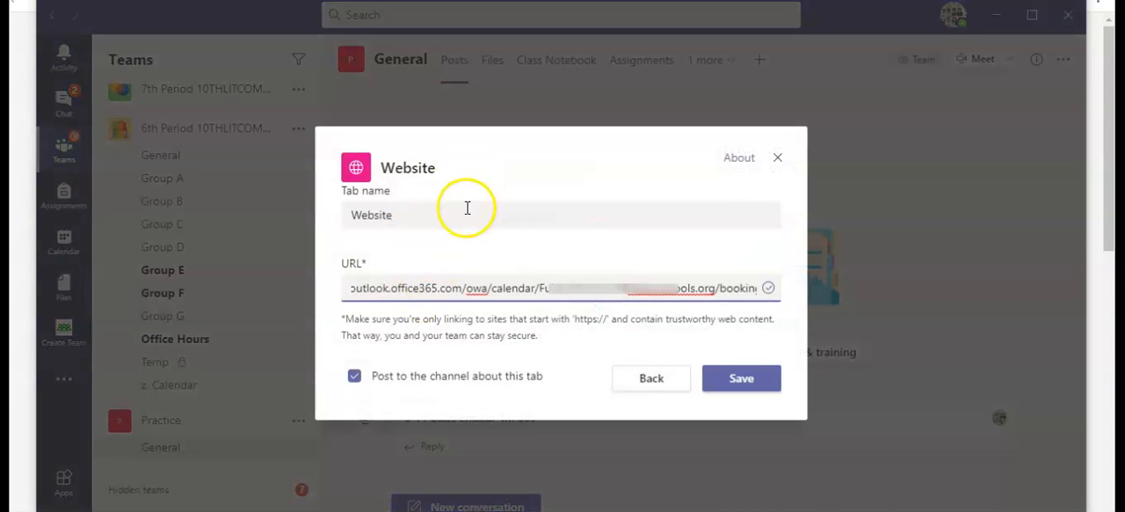
# Name the website tab Book Office Hours, turn off posting to the channel about it, and save the tab.
pyautogui.click(465, 207)
pyautogui.doubleClick(457, 208)
pyautogui.write('Book Off')
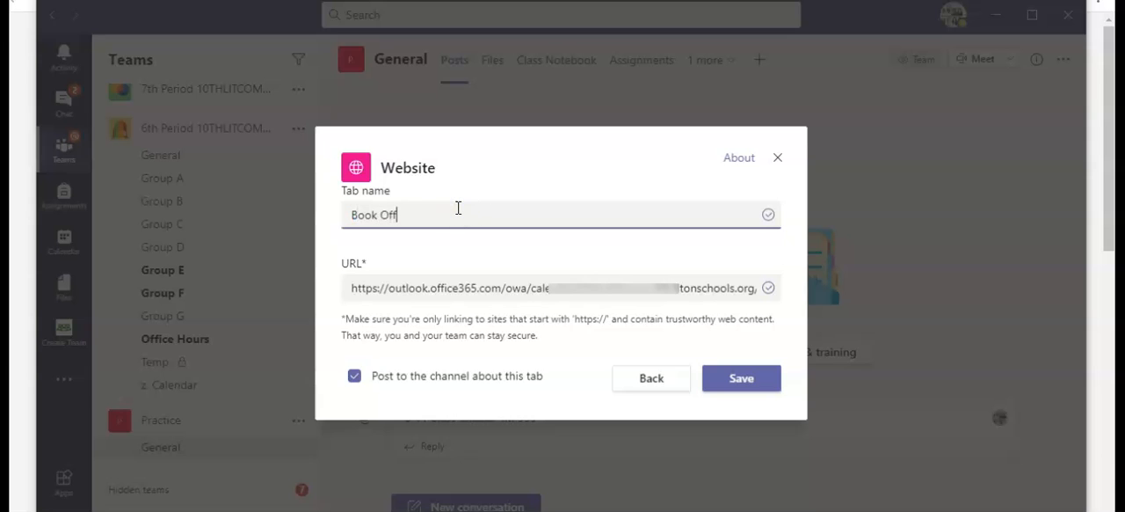
pyautogui.write('ice Hours')
pyautogui.click(728, 387)
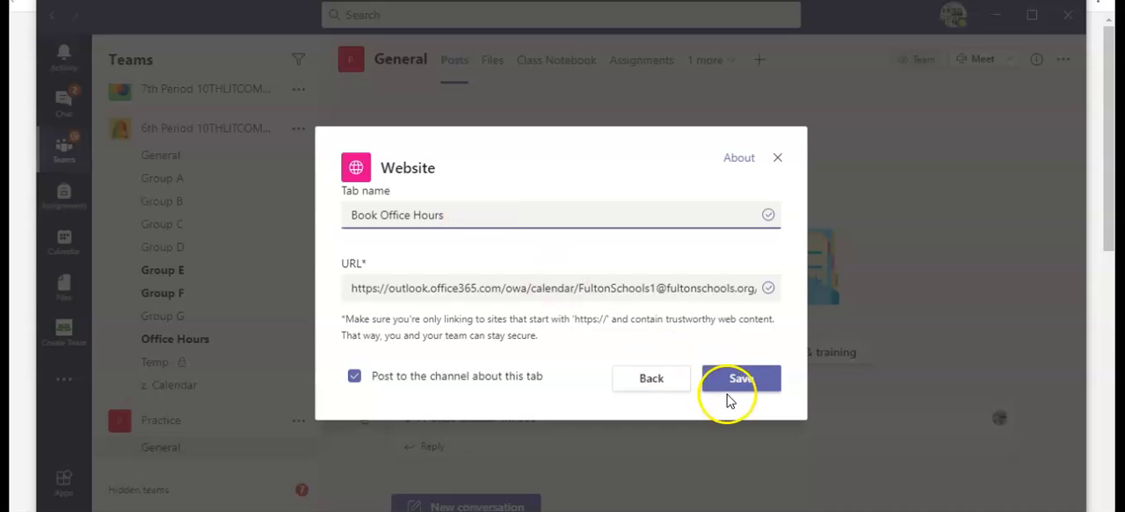
pyautogui.click(355, 375)
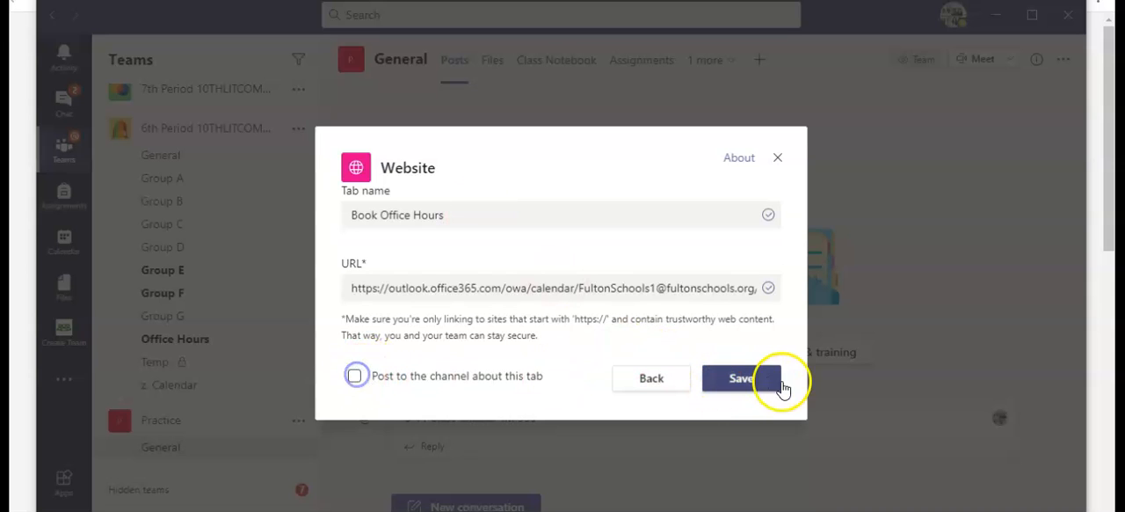
pyautogui.click(751, 385)
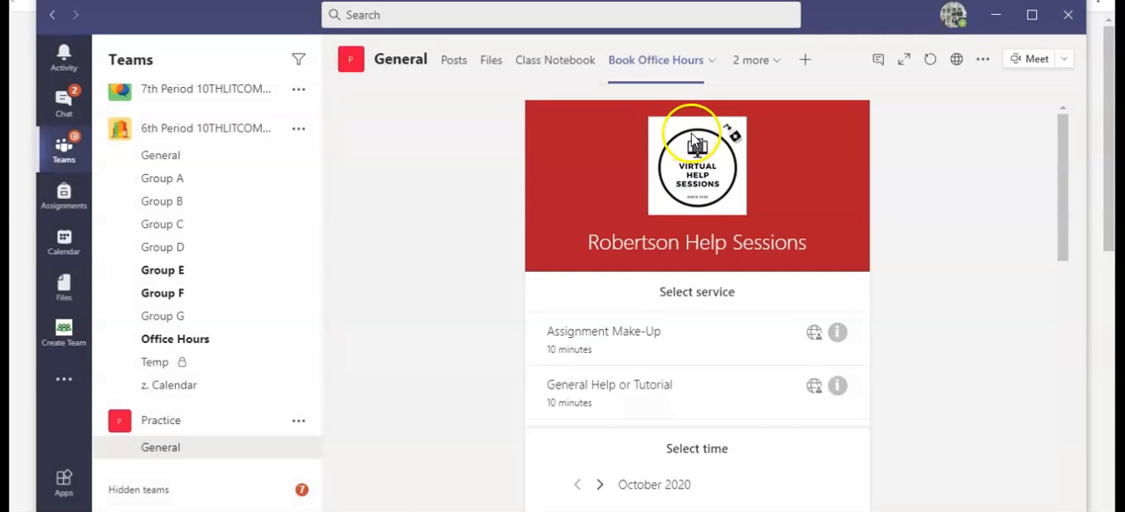
# In the new tab's booking page, select the Assignment Make-Up service and look through the form down to its end.
pyautogui.moveTo(1065, 243); pyautogui.dragTo(1072, 209)
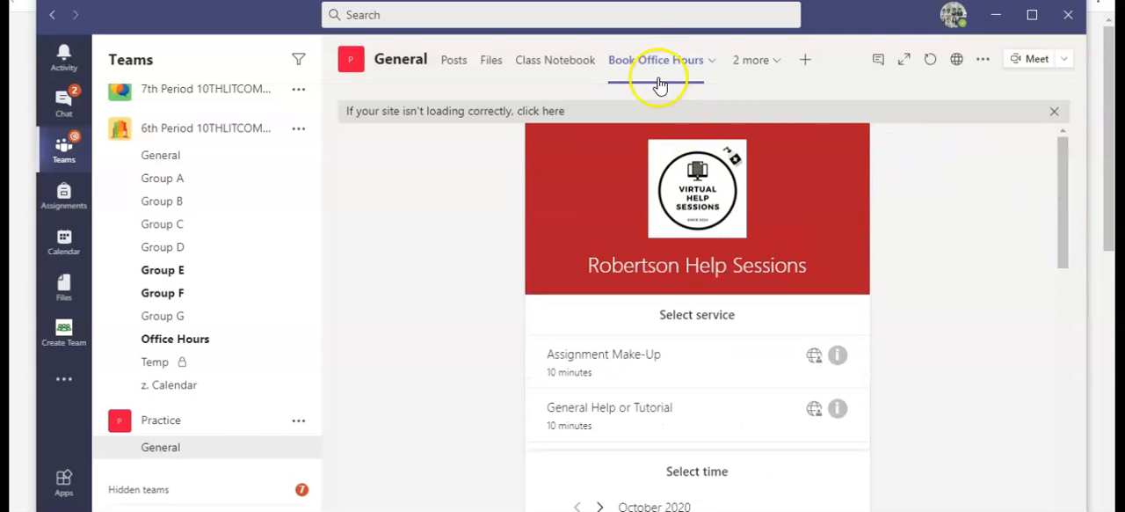
pyautogui.click(659, 369)
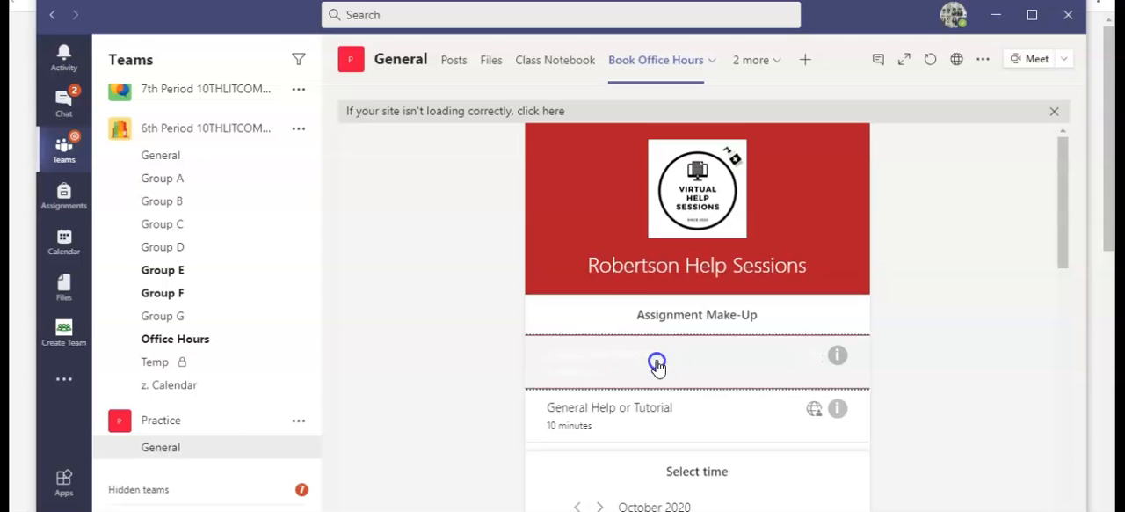
pyautogui.moveTo(1071, 176); pyautogui.dragTo(1060, 233)
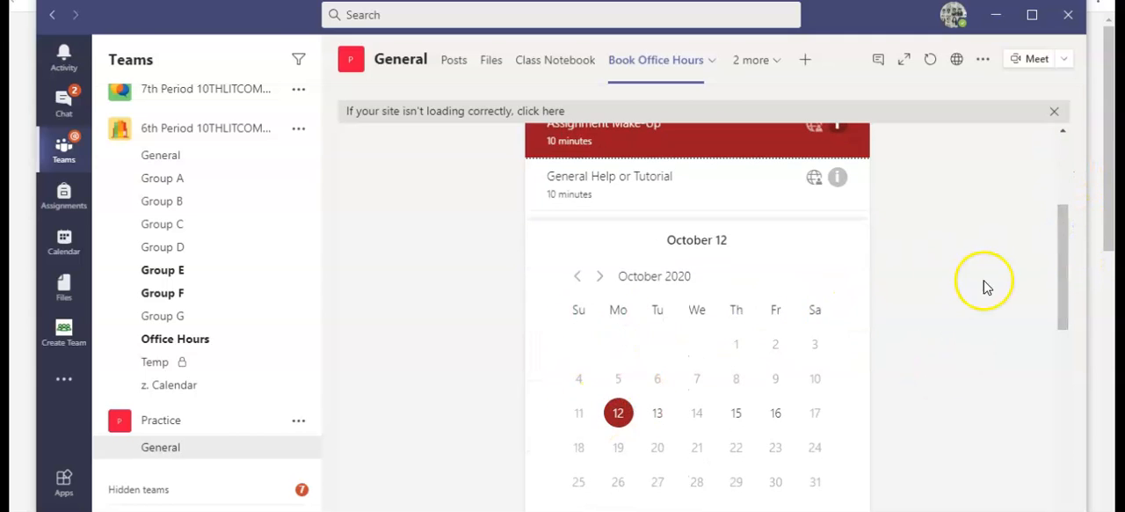
pyautogui.moveTo(1062, 231); pyautogui.dragTo(1017, 460)
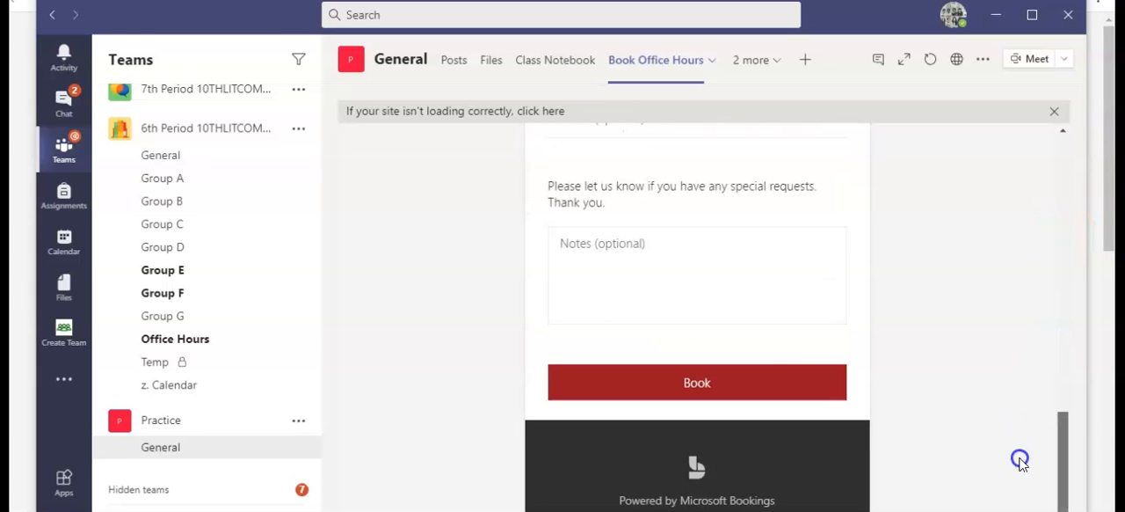